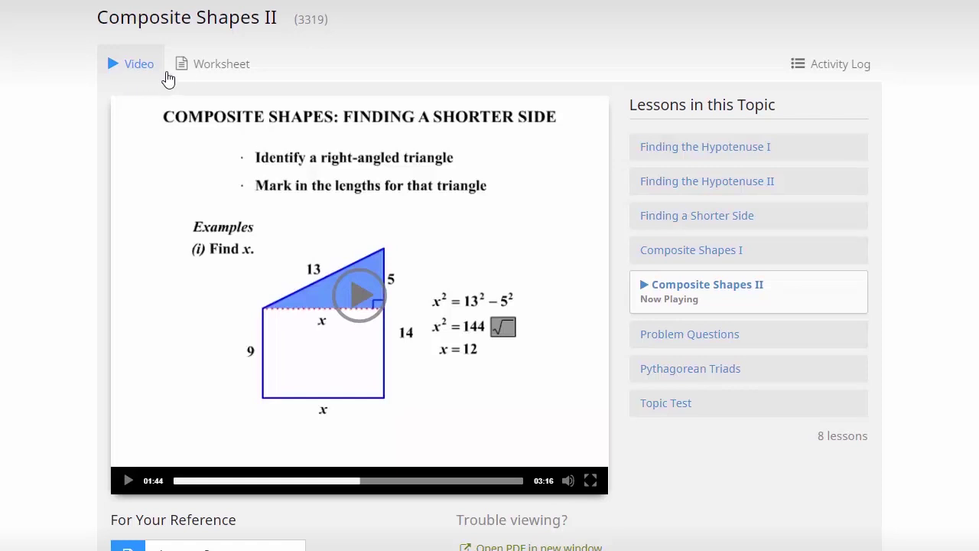
- Switch from the Composite Shapes II lesson video to its Worksheet page
click(213, 71)
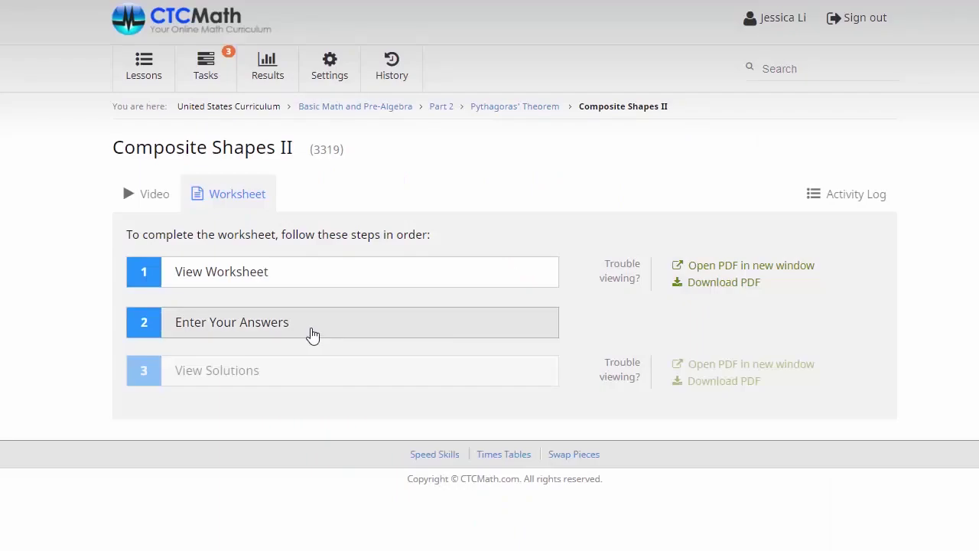
- Enter the eight worksheet answers B, H, L, J, S, R, P, X and submit them for grading
click(311, 338)
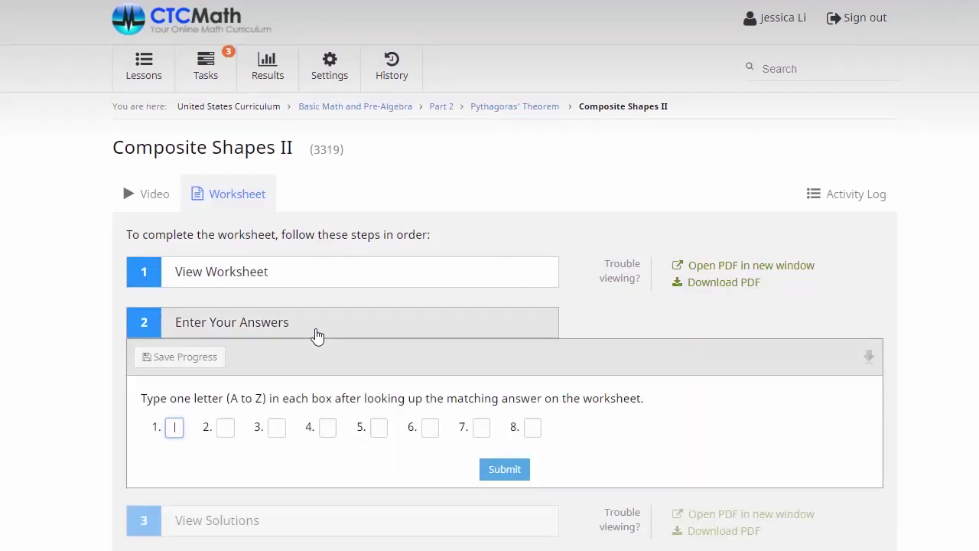
text(B)
text(HL)
text(J)
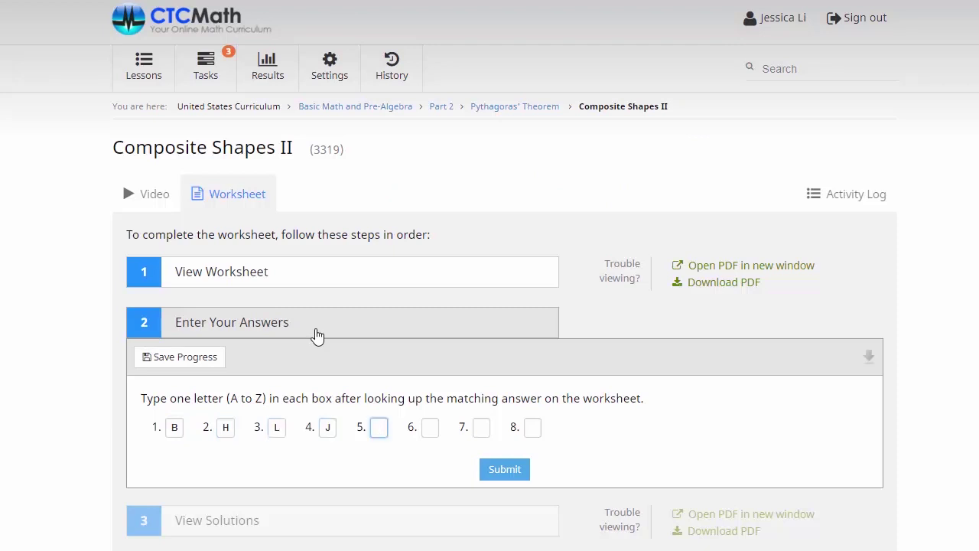
text(SR)
text(P)
text(X)
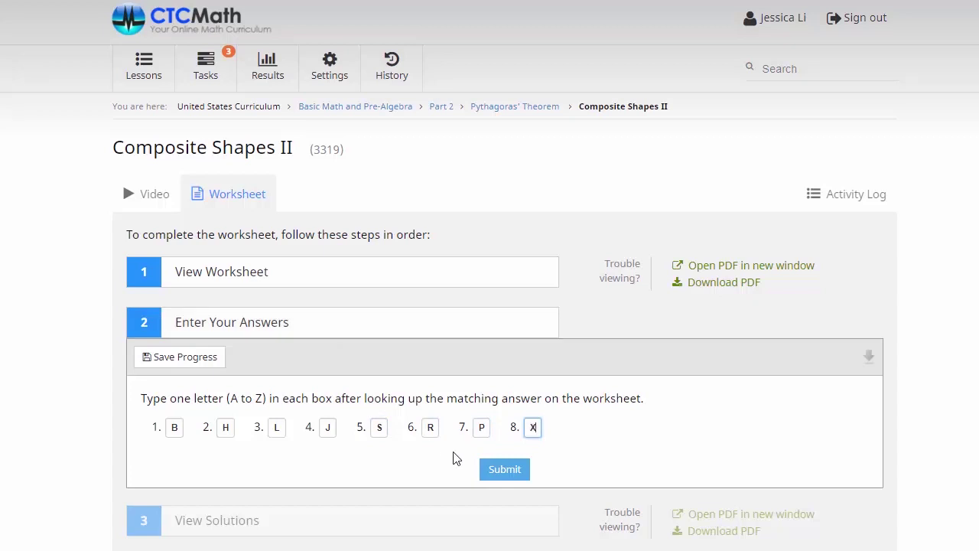
click(504, 469)
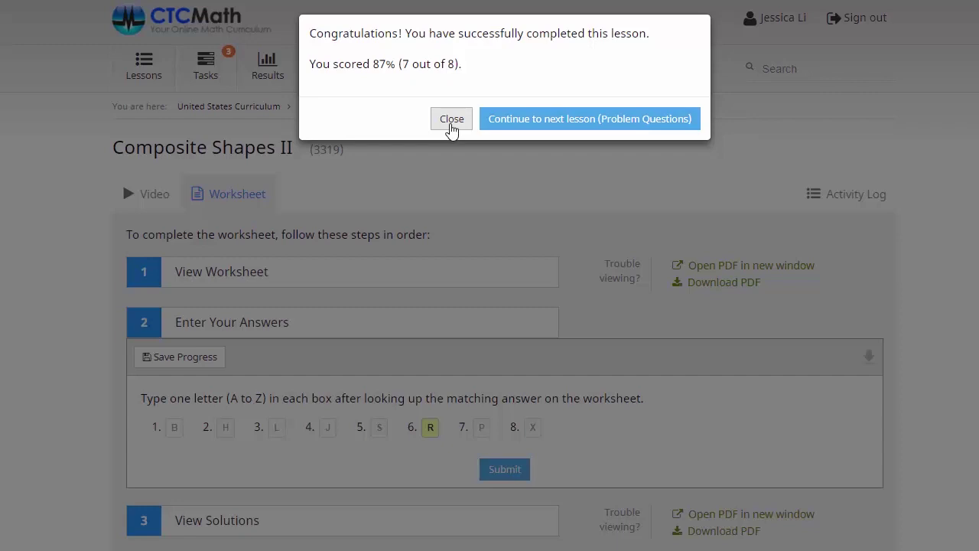
- Close the Composite Shapes II congratulations message
click(452, 119)
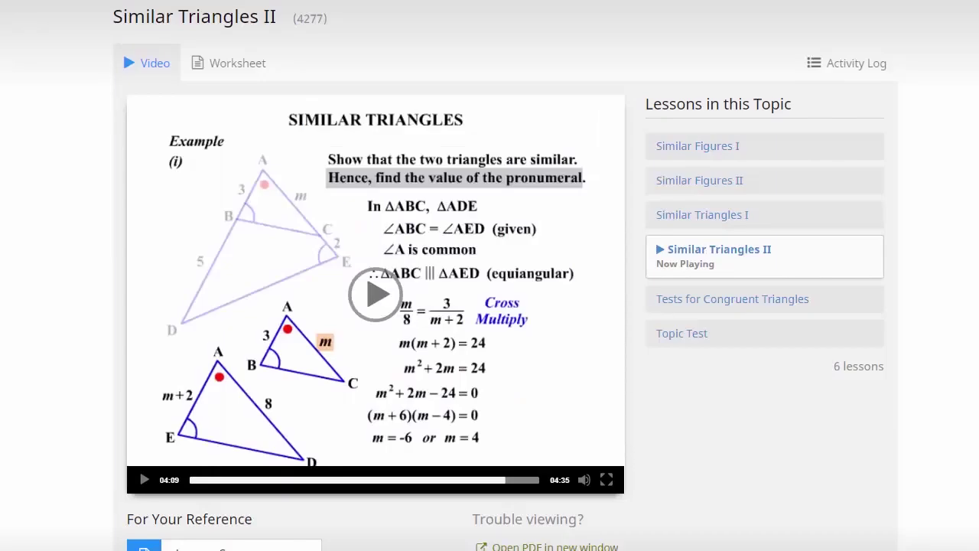
- Show the Worksheet steps for the Similar Triangles II lesson
click(229, 69)
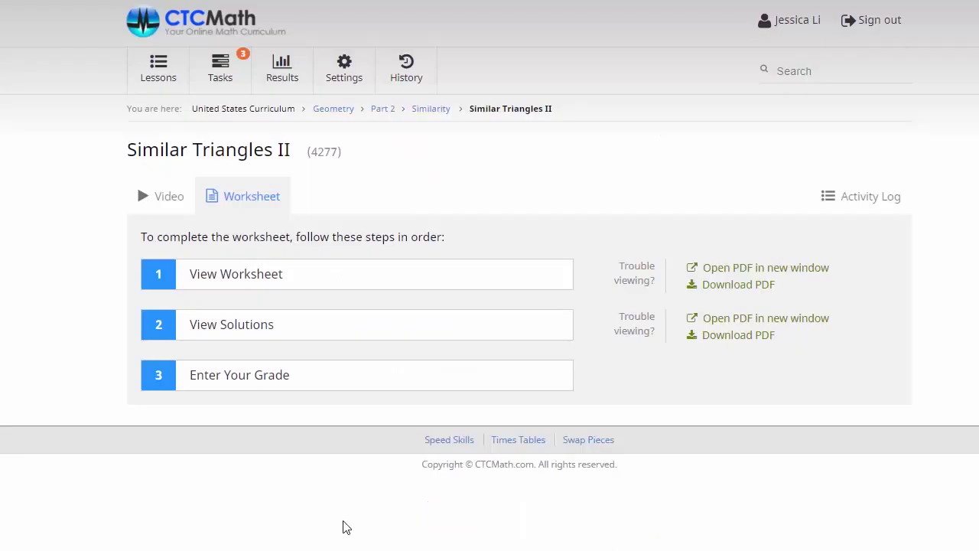
- Enter and submit a self-grade of 100 for the Similar Triangles II worksheet
click(346, 384)
click(382, 429)
text(10)
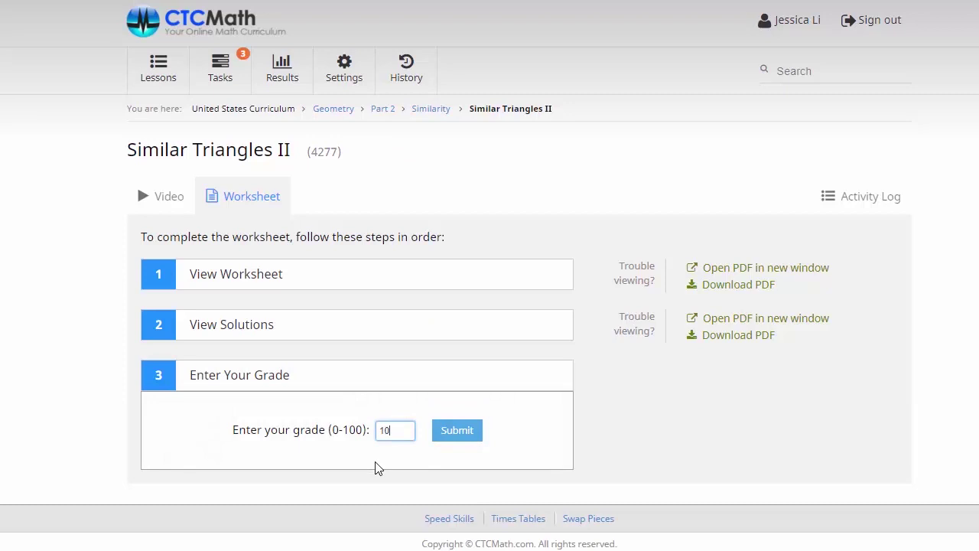
text(0)
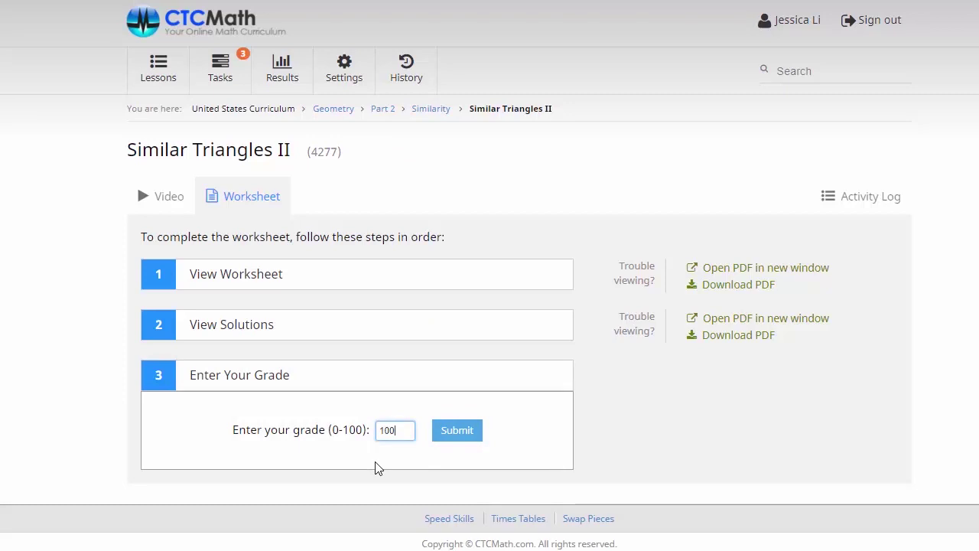
click(459, 442)
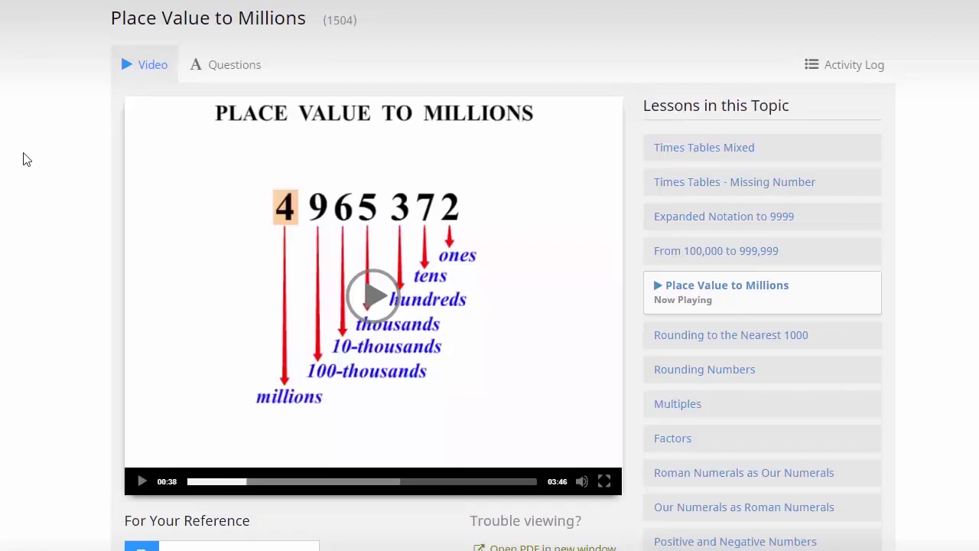
- Start the Place Value to Millions questions and answer 1,000s for the 7 in 17 652
click(238, 74)
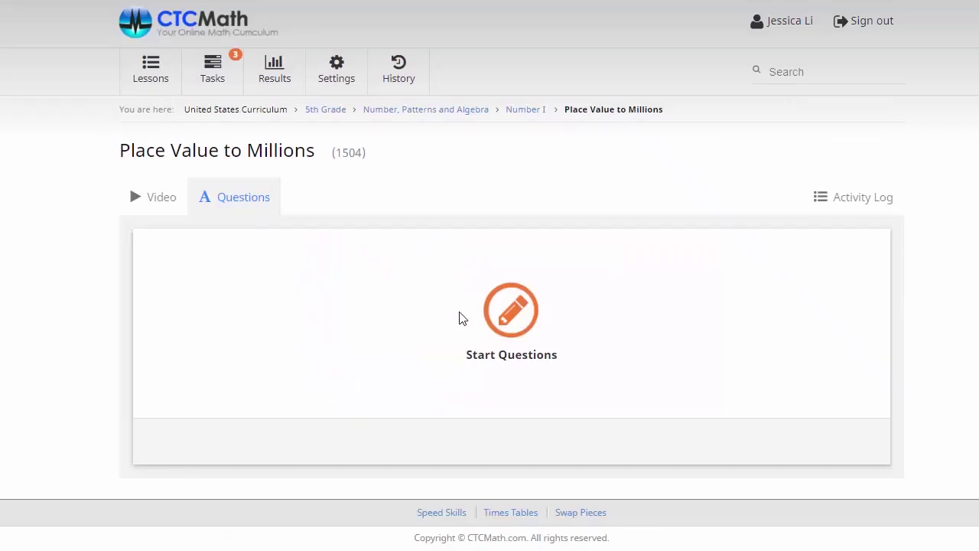
click(512, 342)
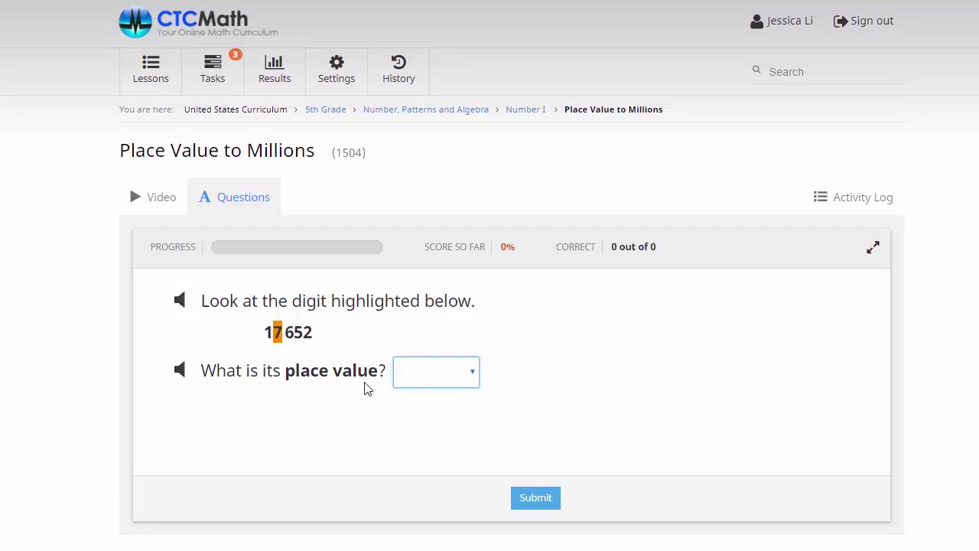
click(474, 374)
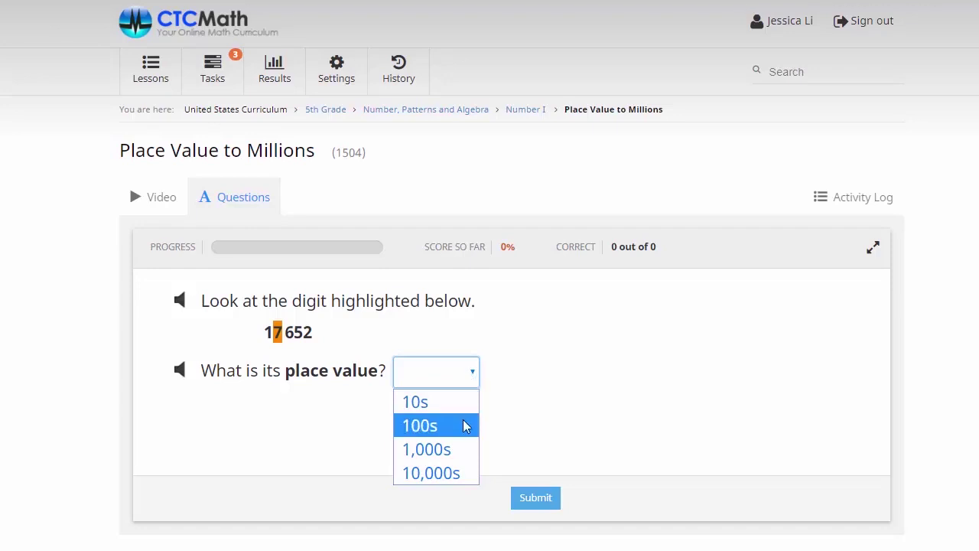
click(448, 457)
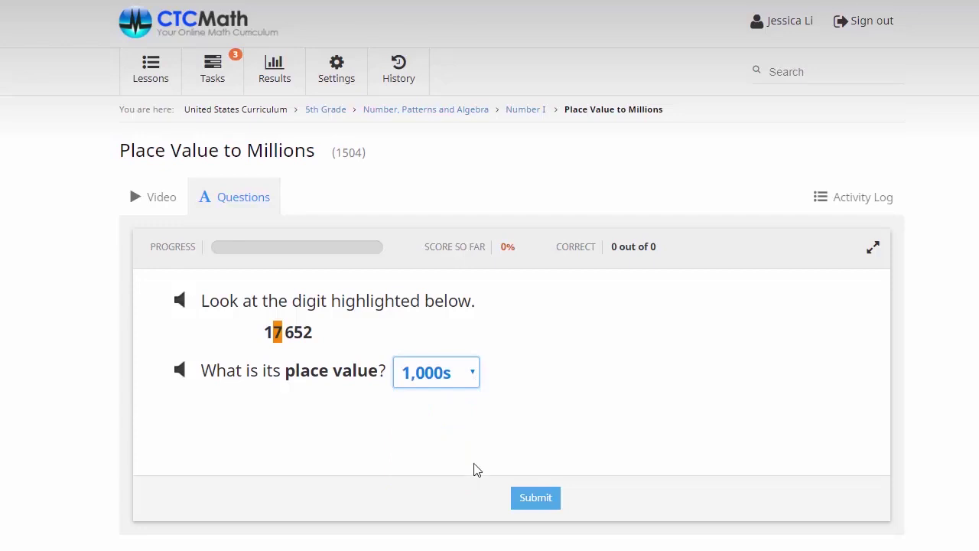
click(526, 492)
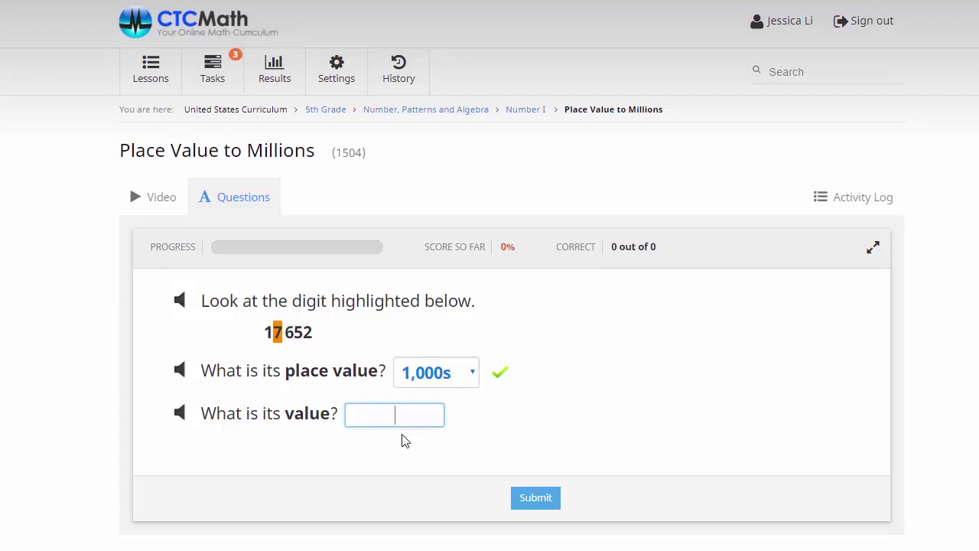
- Submit 7000 as the value of the highlighted 7
text(7000)
click(529, 496)
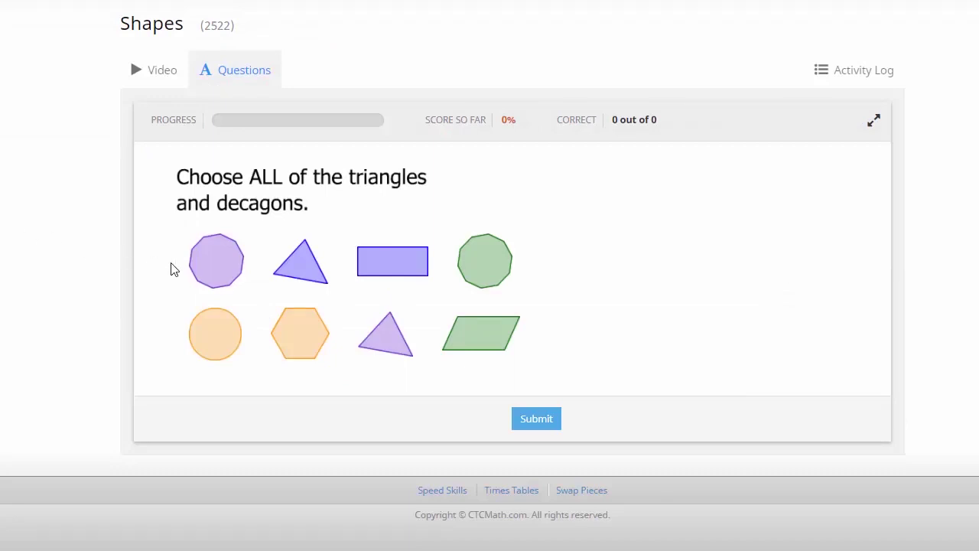
- Select the purple and green decagons and the blue and purple triangles, then submit
click(224, 271)
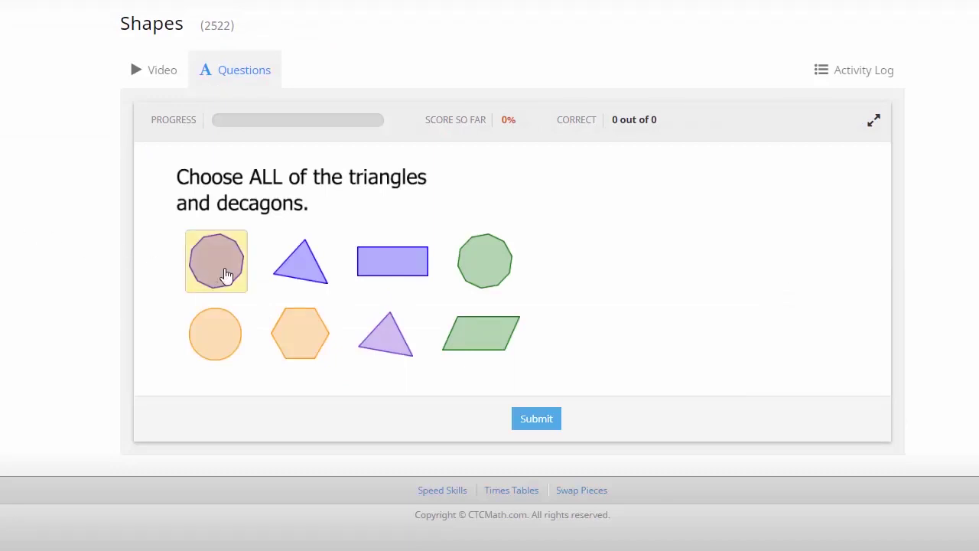
click(297, 274)
click(388, 338)
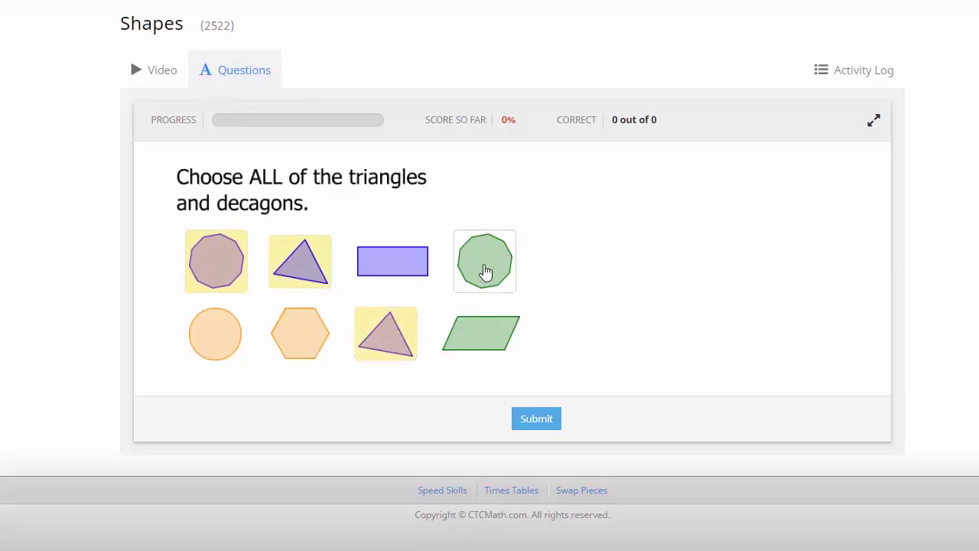
click(485, 271)
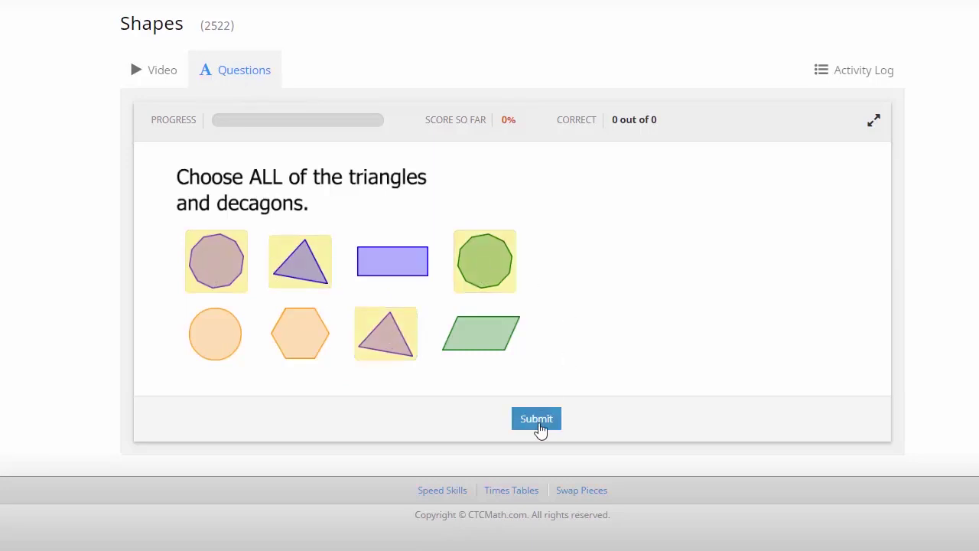
click(536, 420)
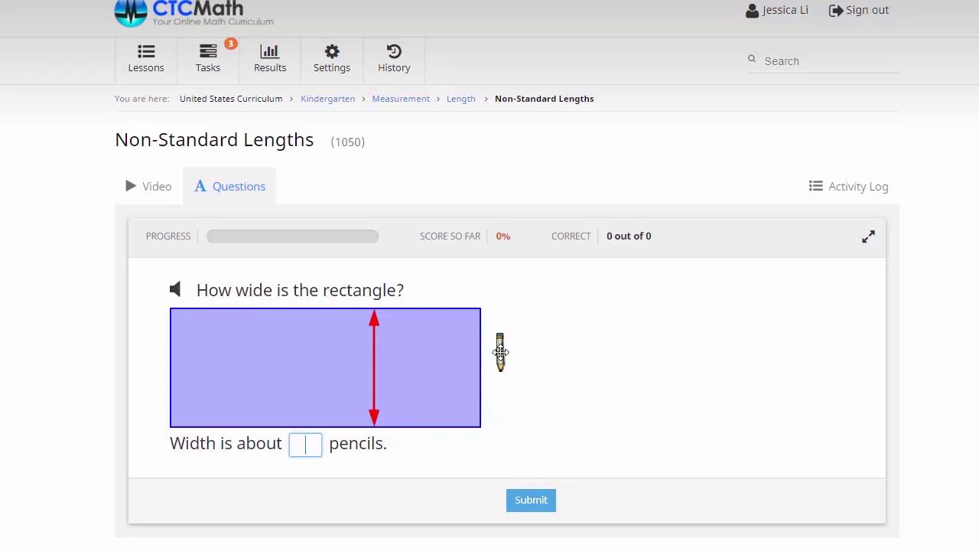
- Lay pencils along the rectangle's edge and submit a width of 3 pencils
mouse_move(500, 352)
mouse_down()
mouse_move(471, 328)
mouse_move(485, 350)
mouse_move(474, 348)
mouse_move(473, 408)
mouse_up()
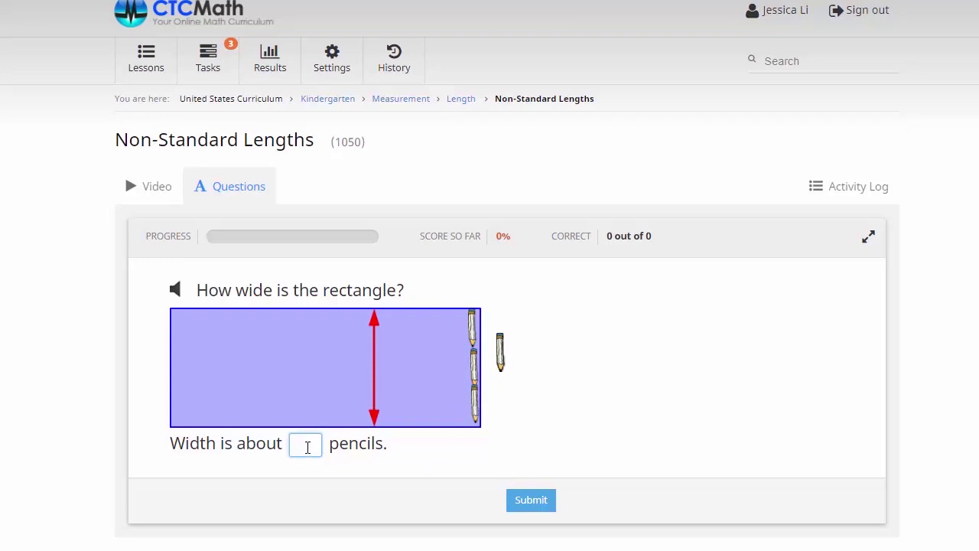
text(3)
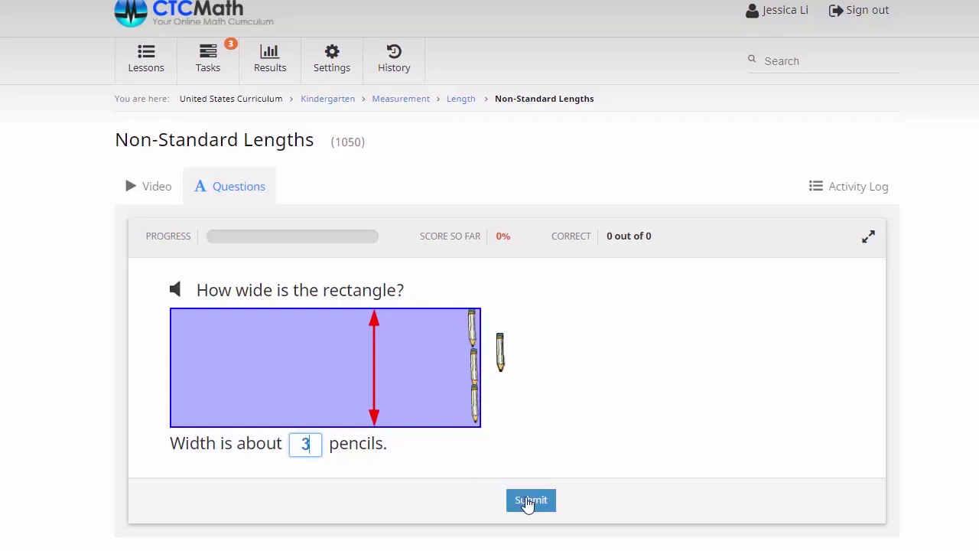
click(527, 502)
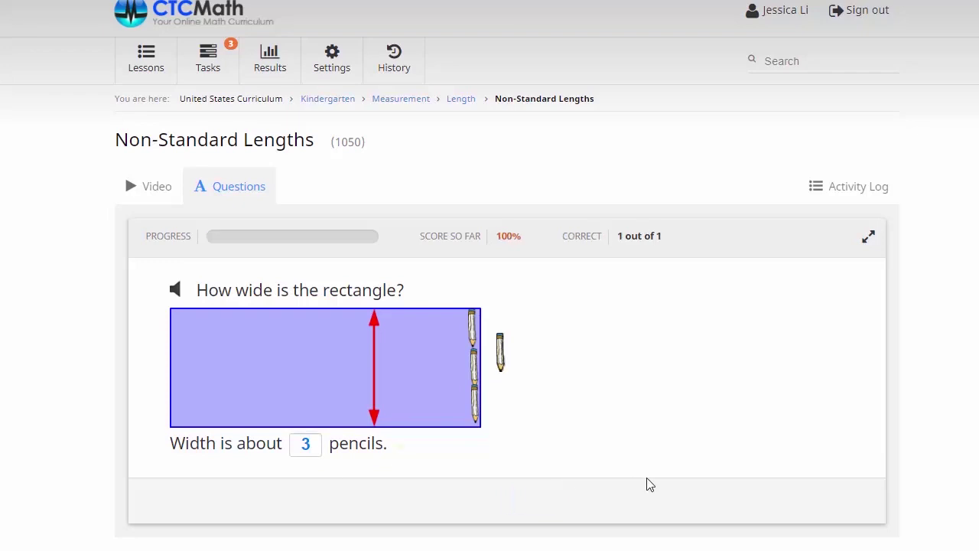